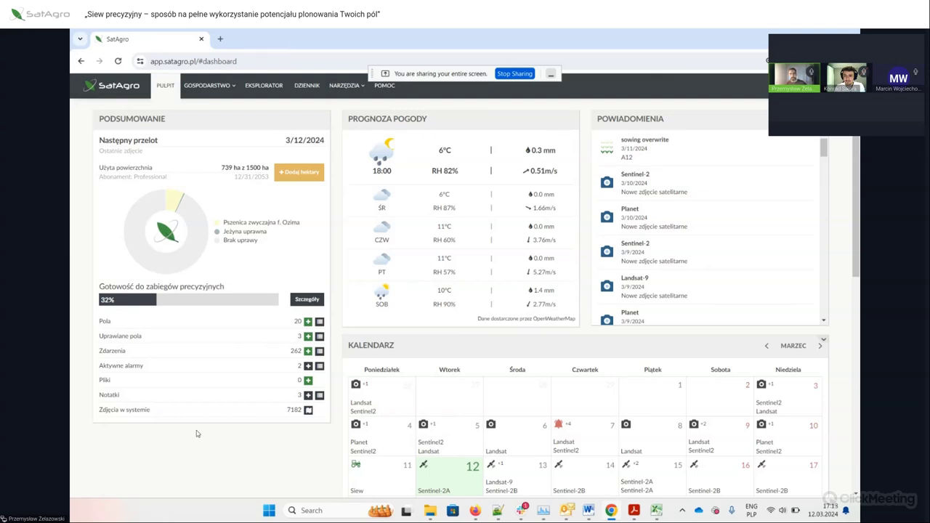
Open the farm's field list in the crop history view and look through the crops recorded per year
click(223, 88)
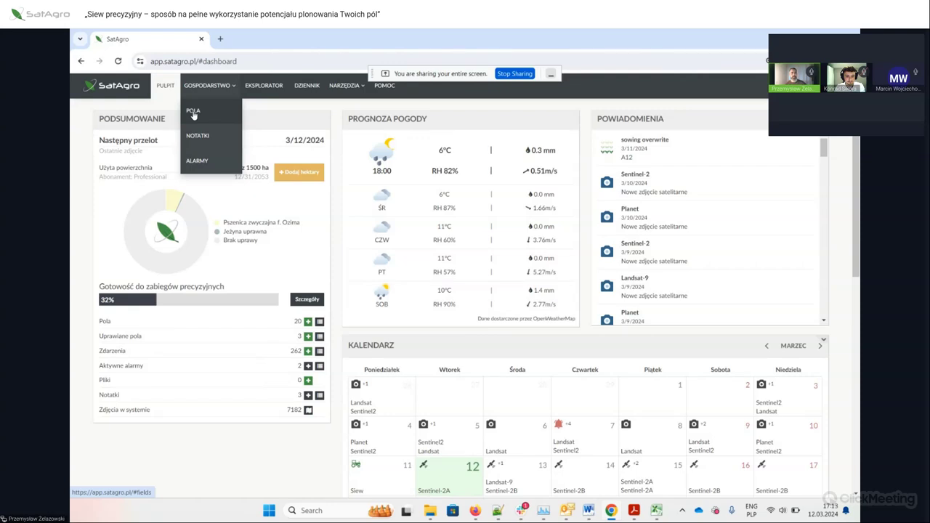
click(196, 113)
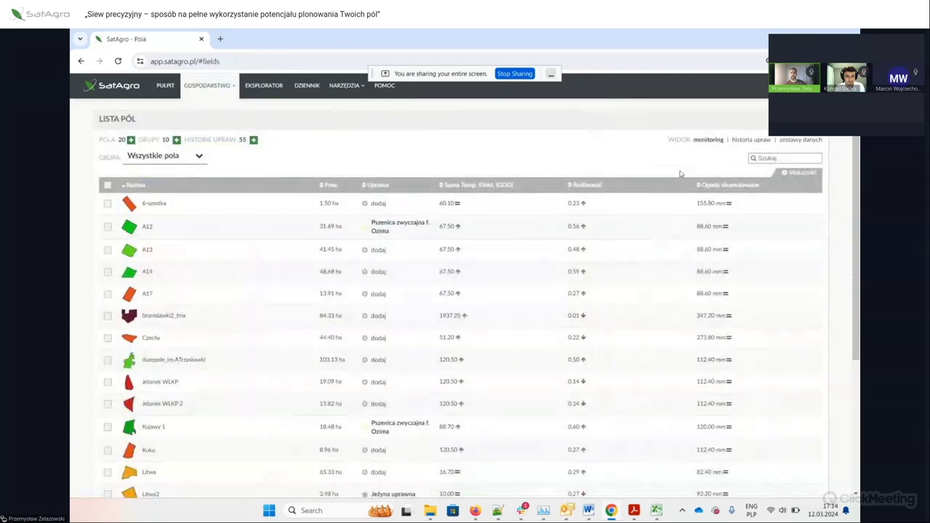
click(750, 141)
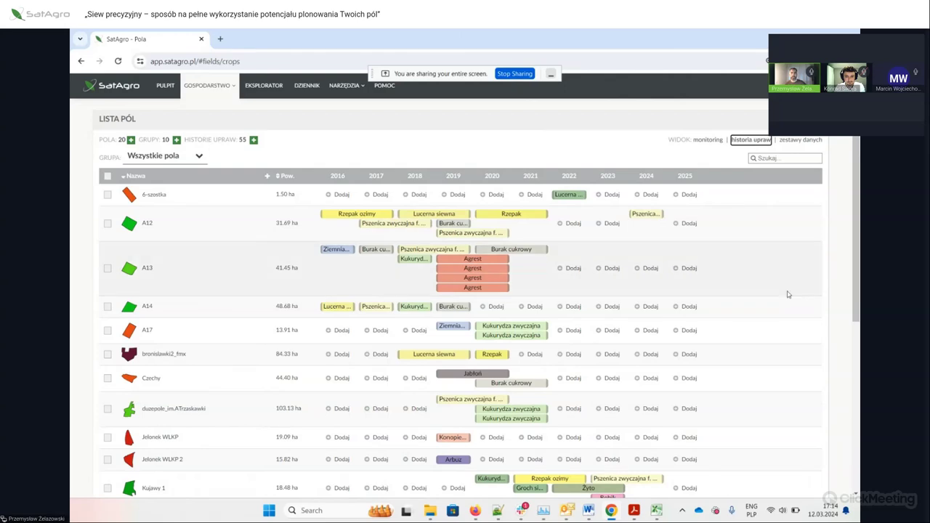
scroll(781, 282, down, 2)
scroll(782, 281, down, 3)
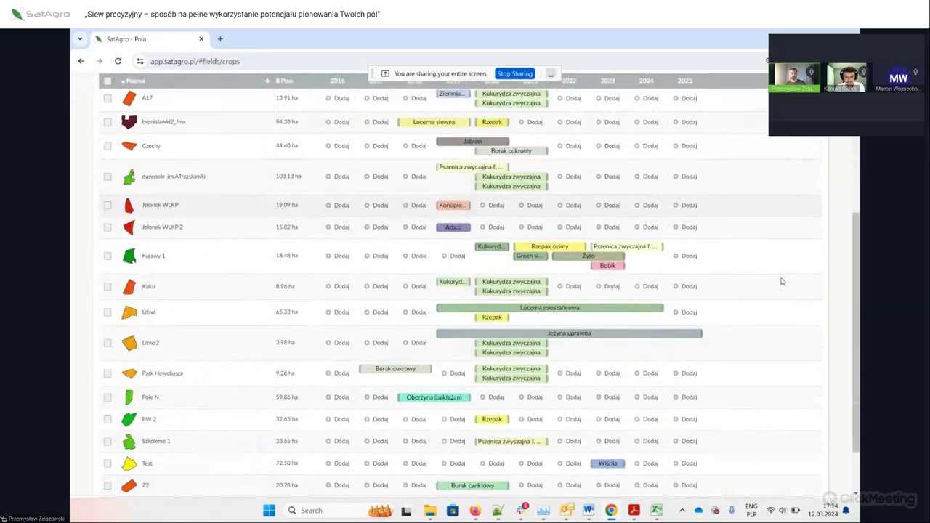
scroll(782, 281, up, 5)
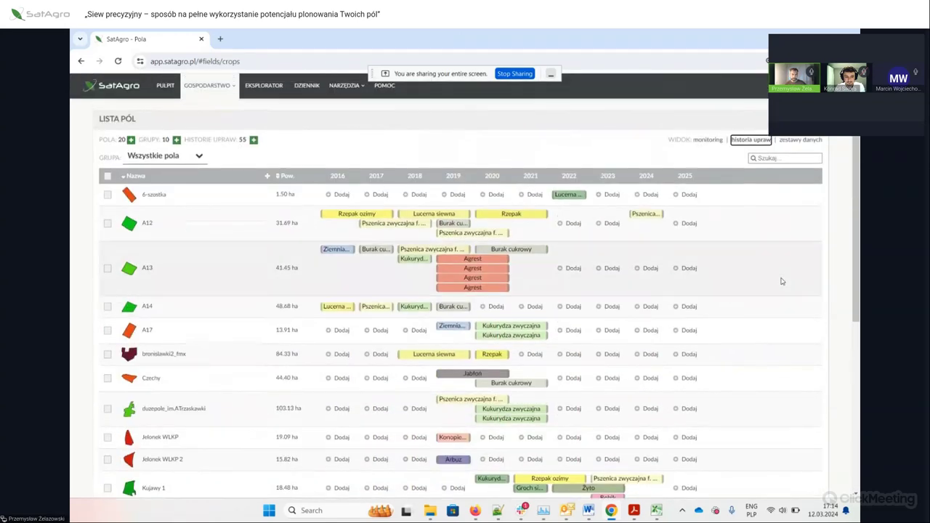
scroll(781, 281, down, 2)
scroll(782, 281, up, 2)
Reload the field list, return to the crop history view and review all fields down to the end of the table
click(207, 86)
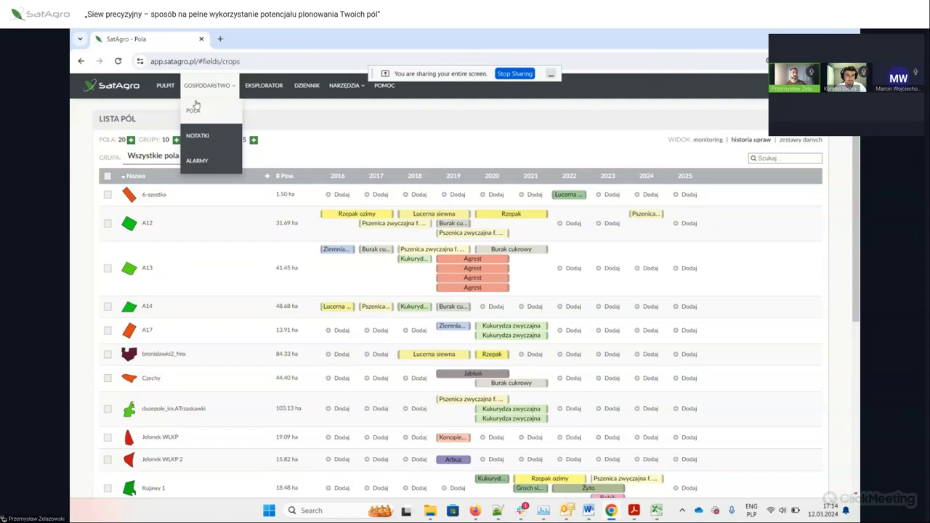
click(198, 114)
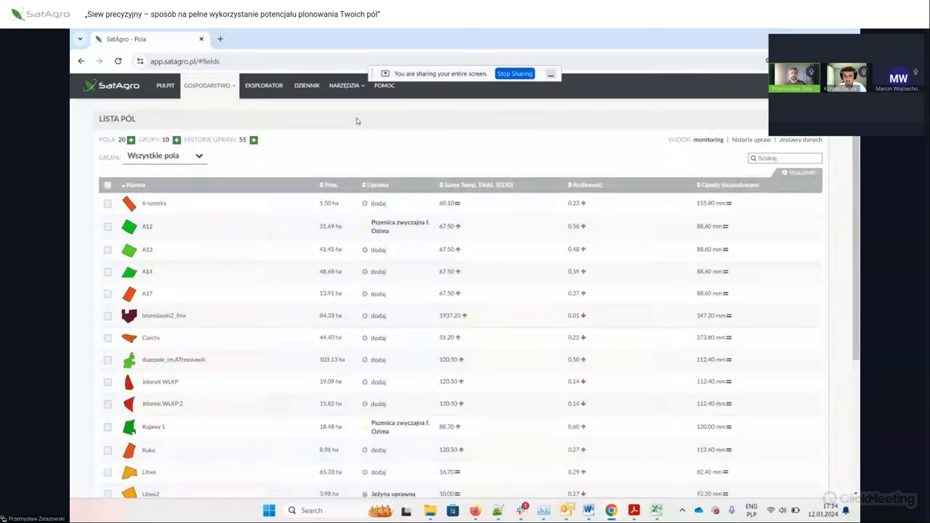
click(760, 141)
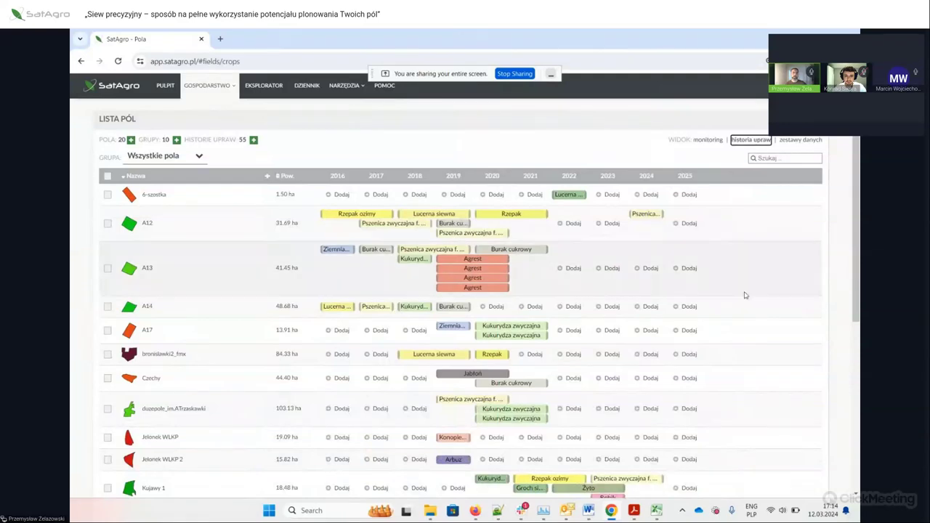
scroll(731, 324, down, 5)
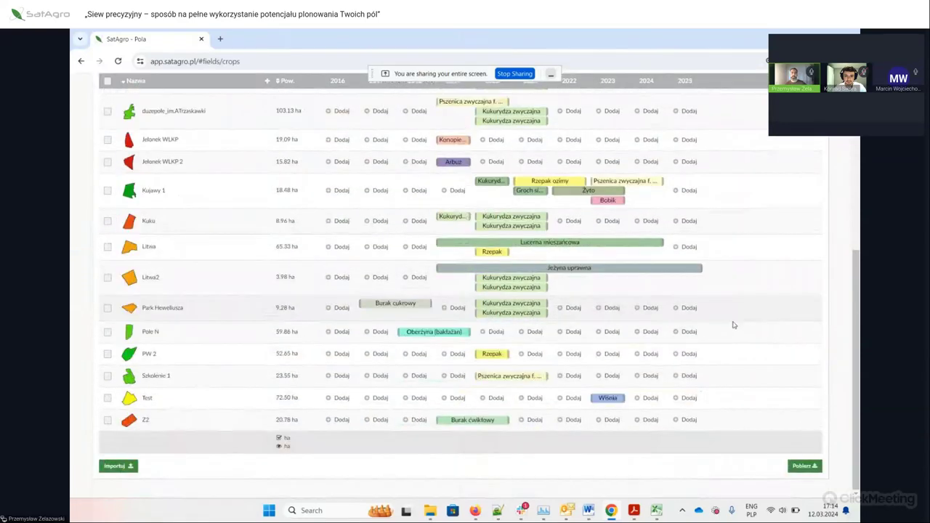
scroll(733, 324, up, 5)
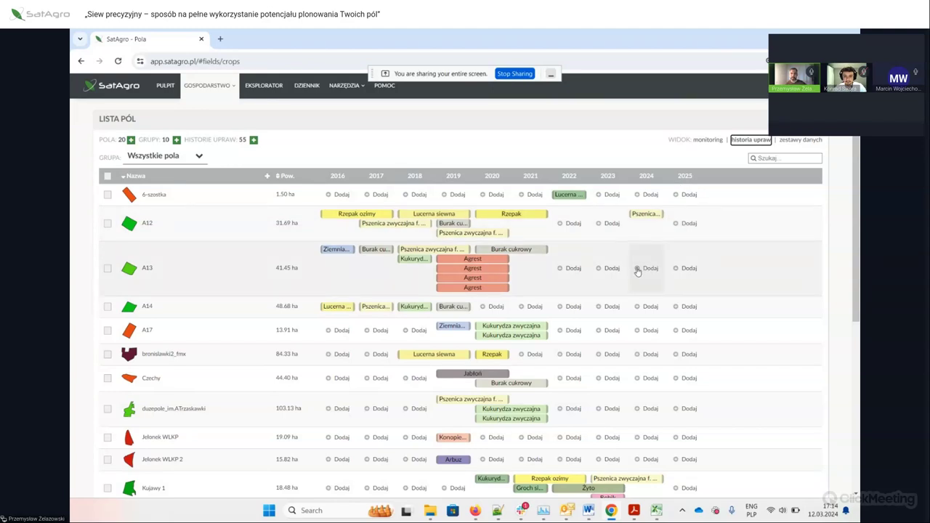
View the new-crop form for field A13 in 2024 and its crop class options, leaving without saving
click(637, 271)
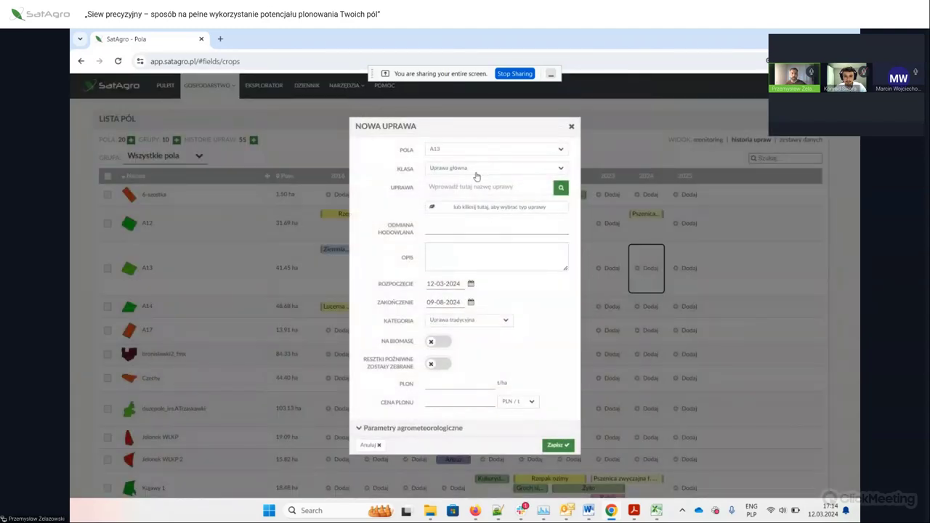
click(529, 171)
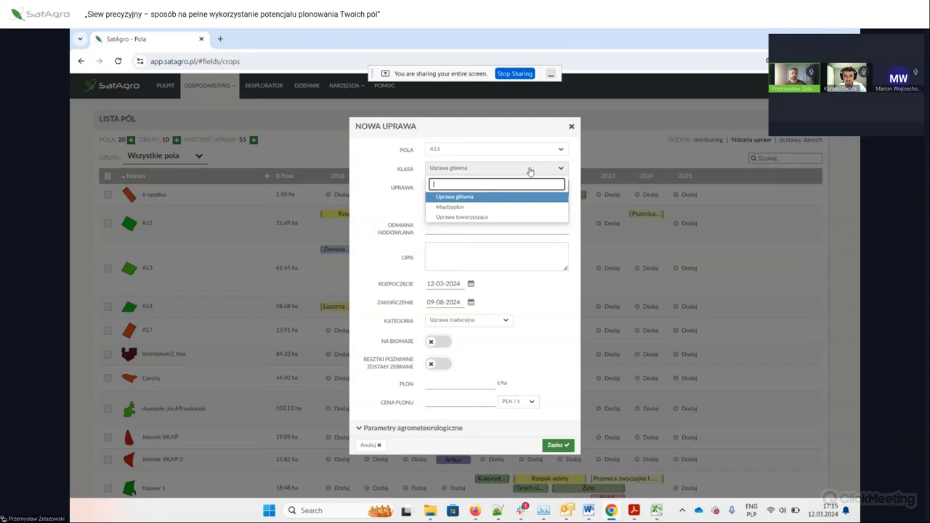
click(529, 170)
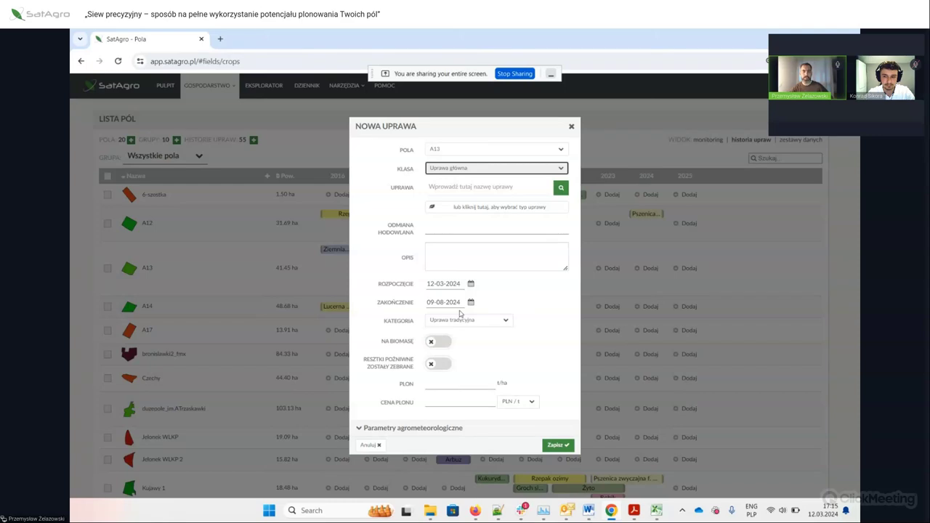
click(571, 126)
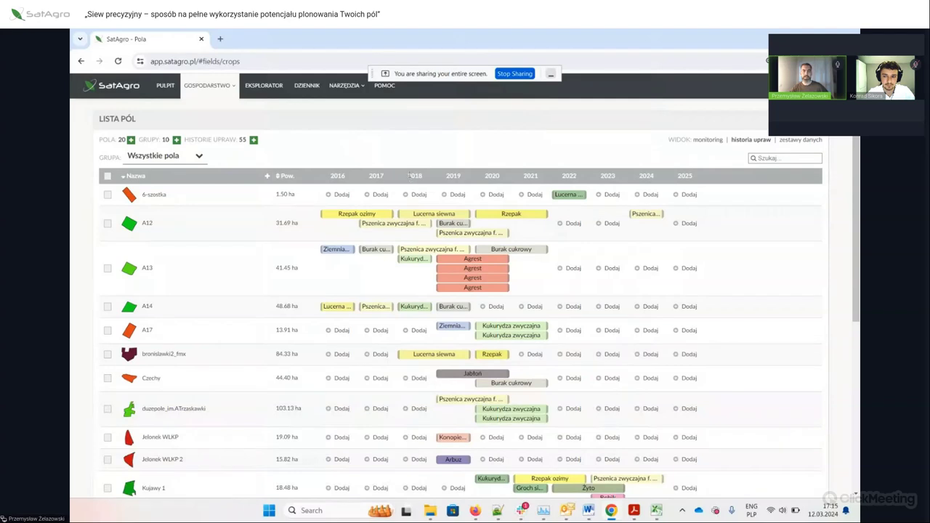
Open the card of field A12 and examine its crop and yield history
scroll(854, 296, down, 3)
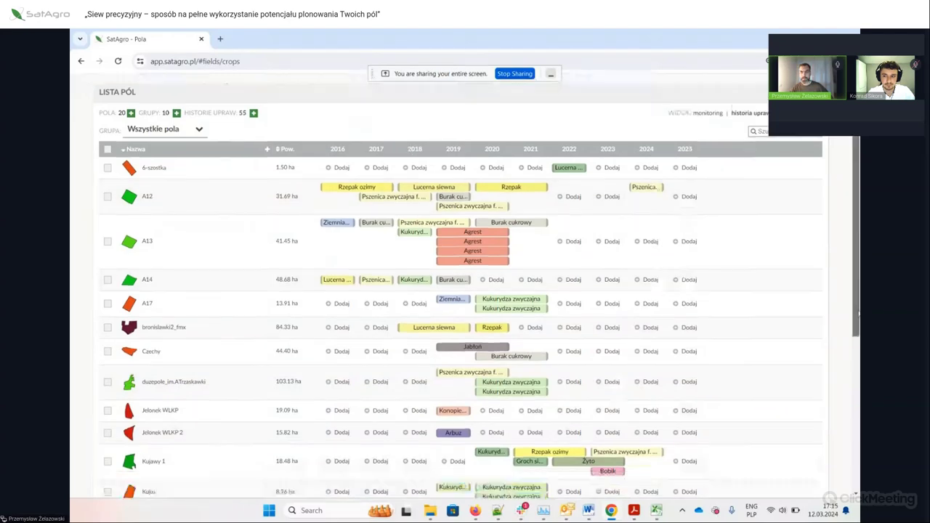
scroll(858, 249, up, 3)
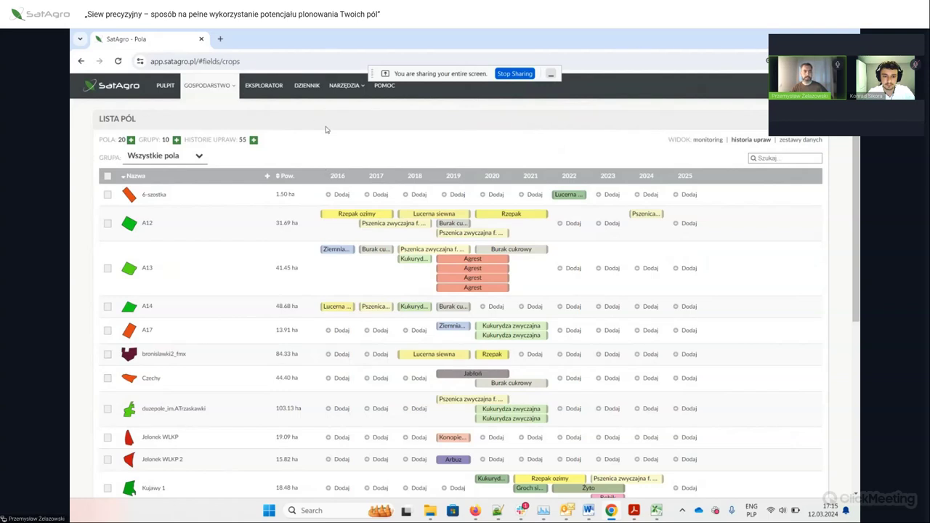
click(149, 224)
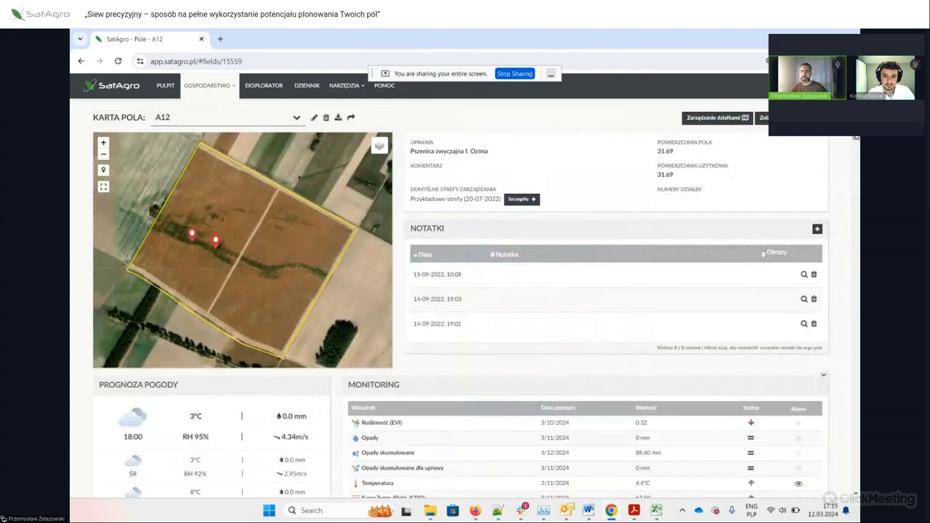
scroll(465, 290, down, 5)
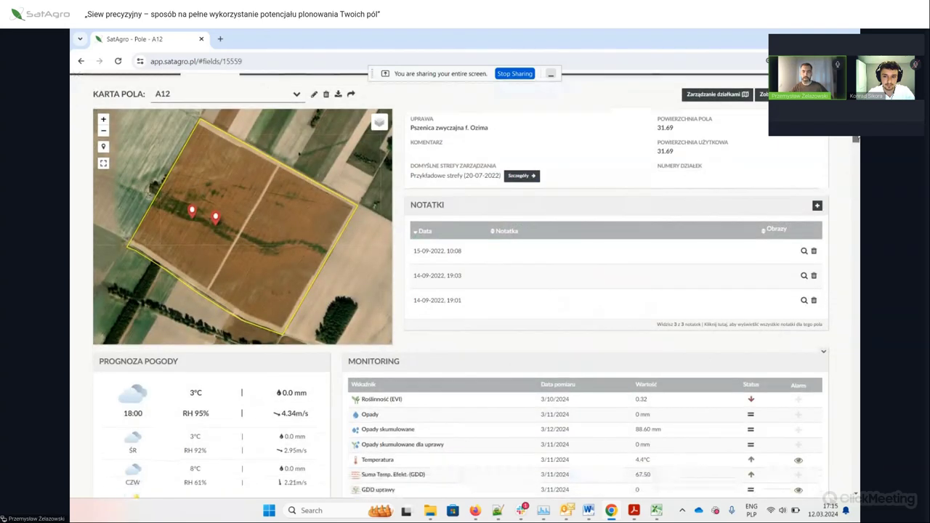
scroll(451, 174, down, 2)
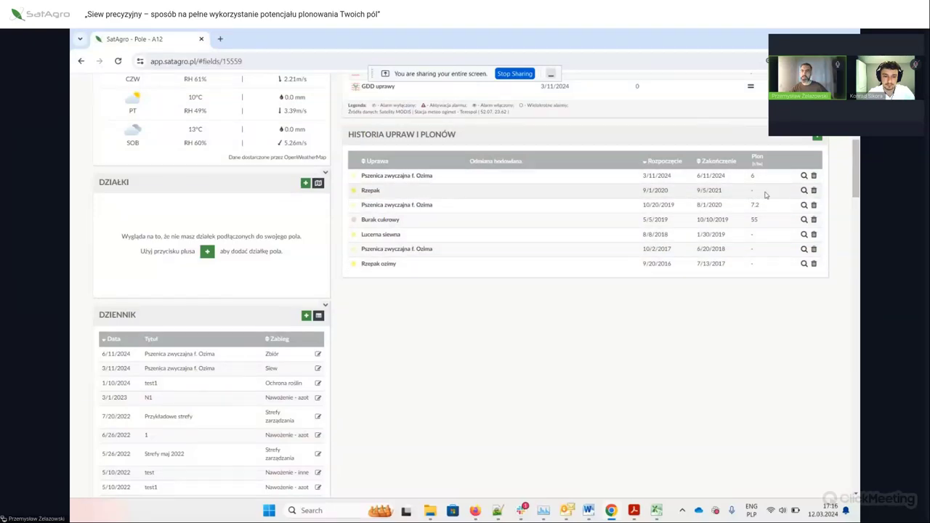
drag(858, 205, 856, 138)
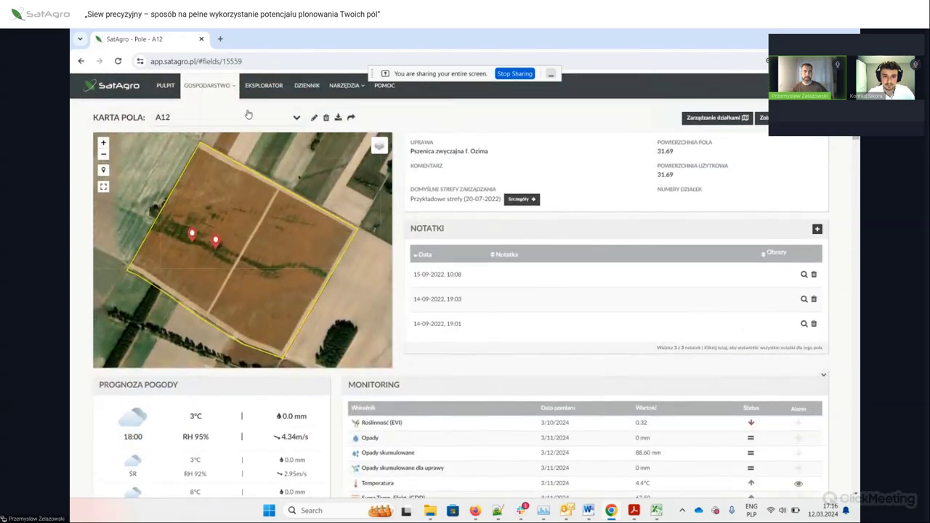
Return from the A12 field card to the field list in the monitoring view
click(221, 91)
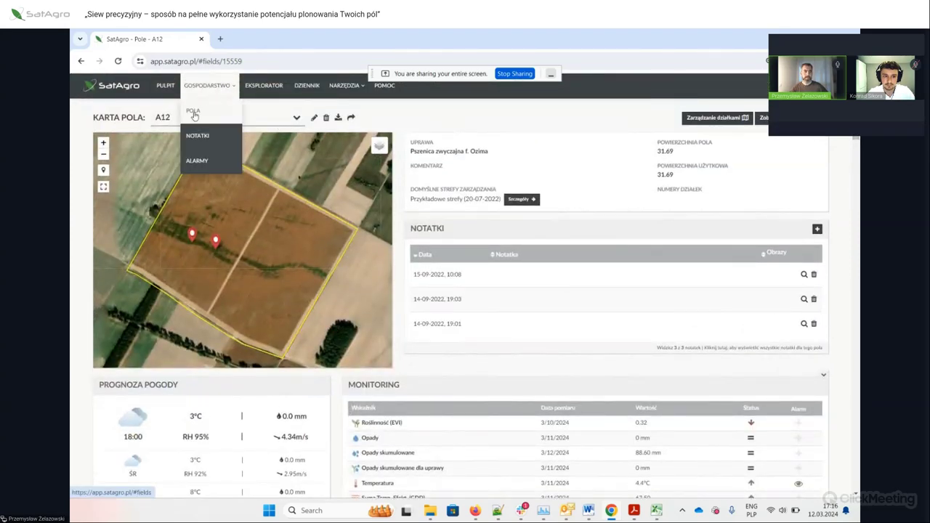
click(193, 112)
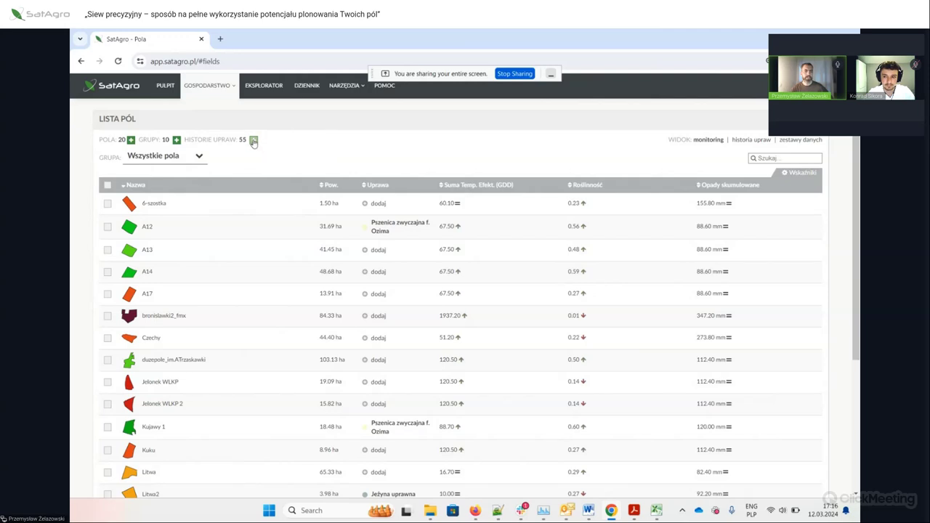
click(198, 87)
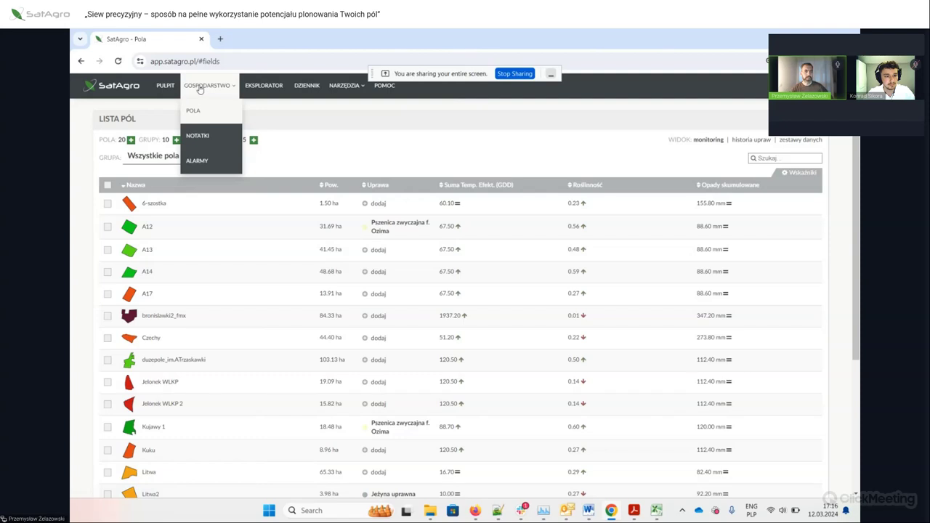
click(194, 112)
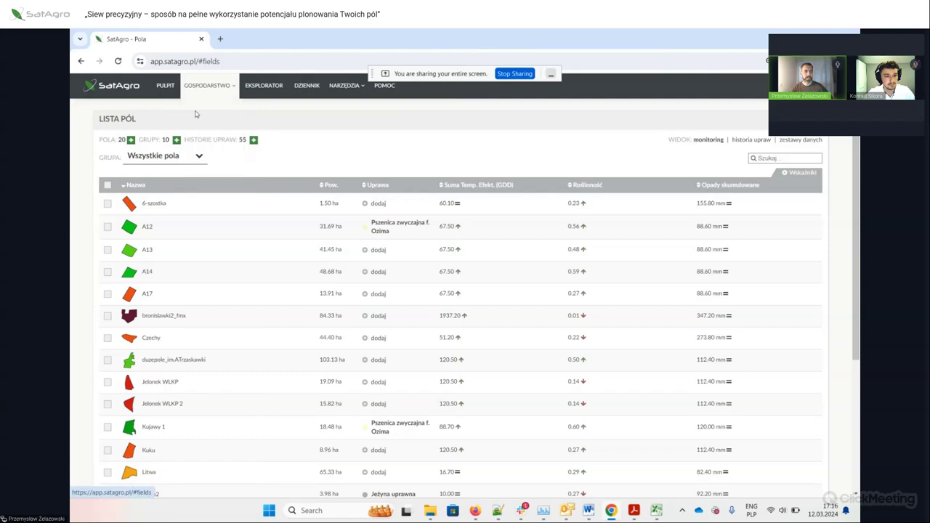
Open a new crop history entry, browse the fields and groups it can be assigned to, and close it without saving
click(254, 141)
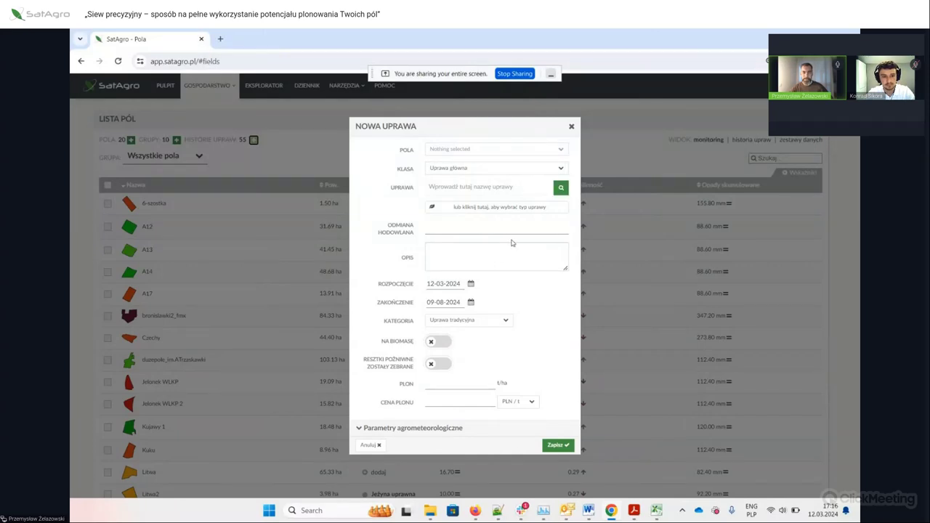
click(560, 151)
drag(564, 177, 560, 240)
scroll(560, 240, up, 1)
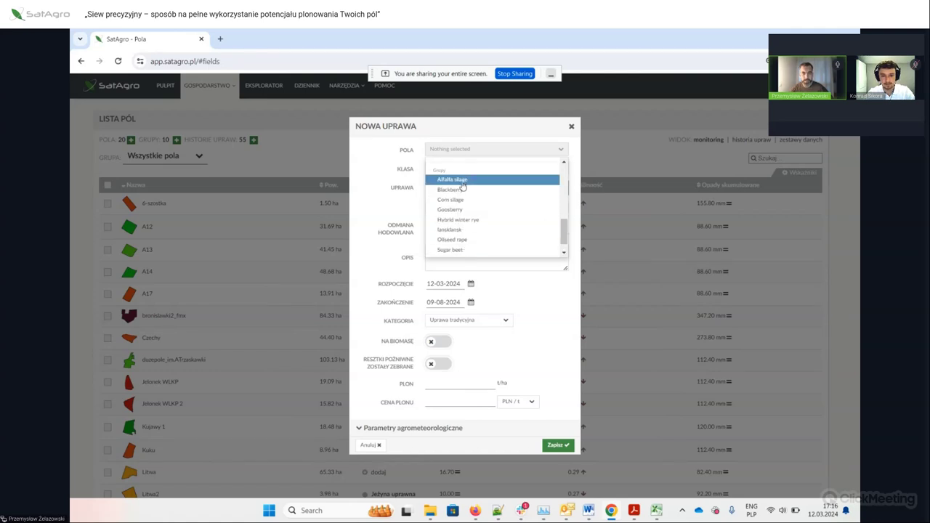
scroll(565, 226, up, 1)
drag(565, 226, 564, 173)
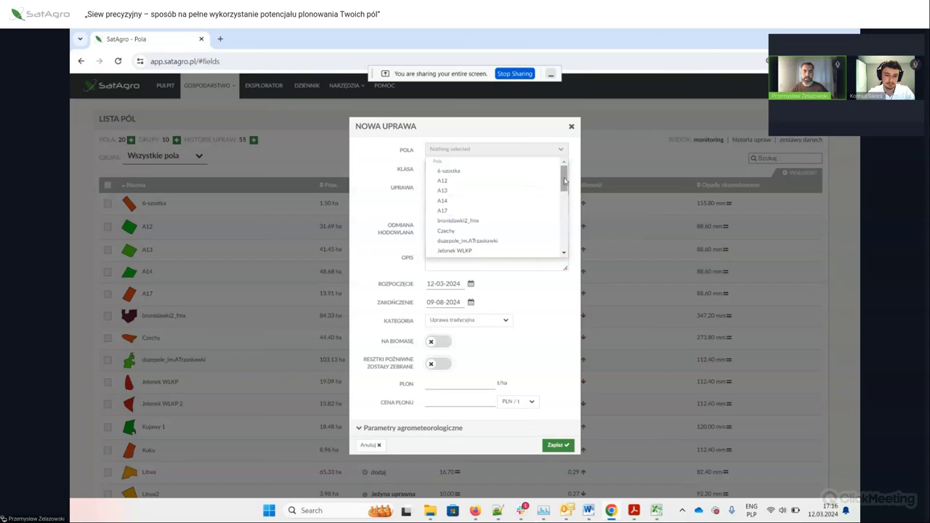
mouse_move(565, 179)
mouse_down()
mouse_move(565, 191)
mouse_move(565, 178)
mouse_up()
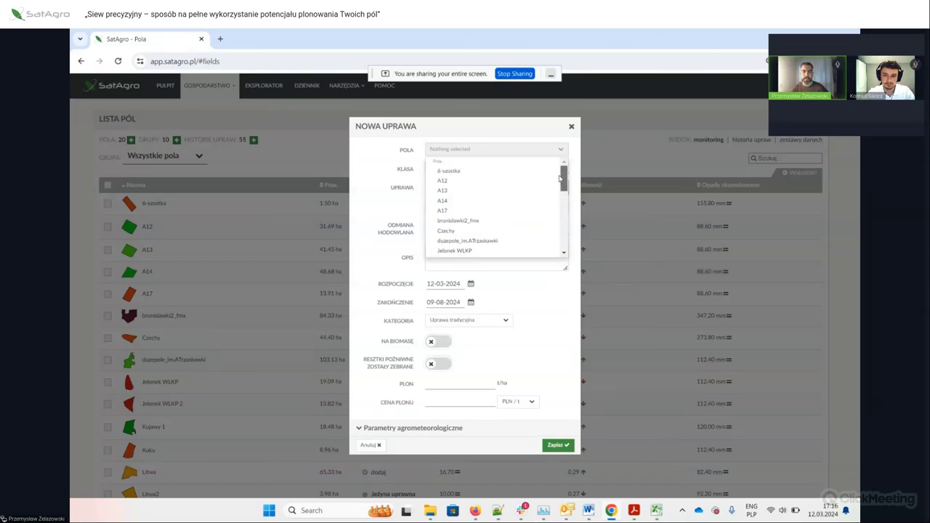
click(571, 127)
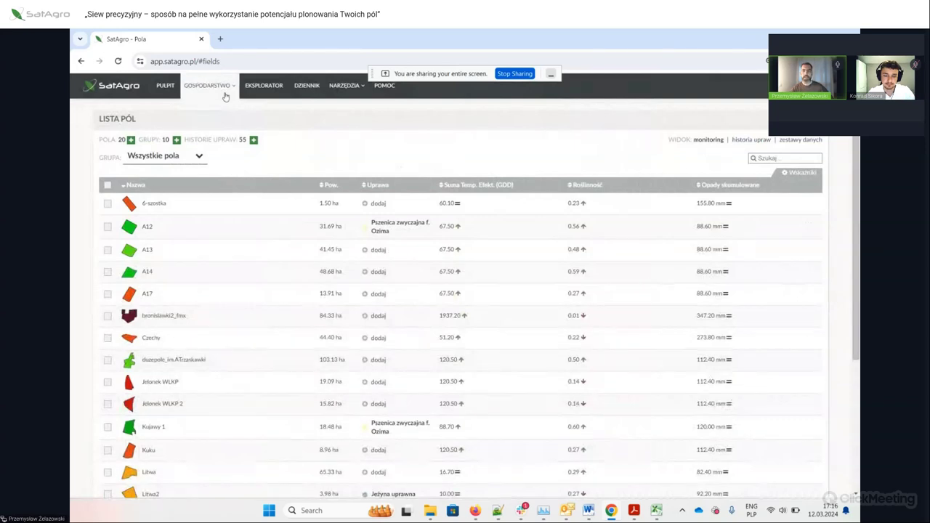
click(515, 74)
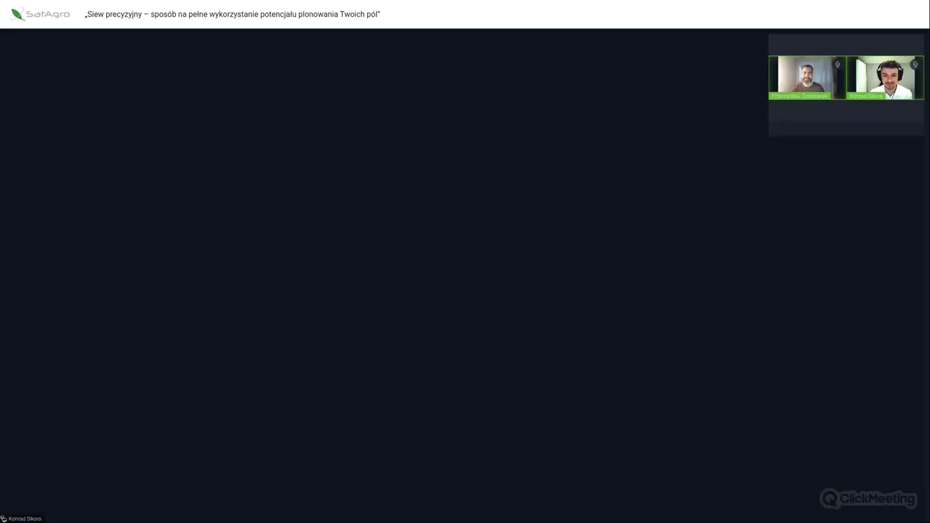
scroll(436, 327, down, 3)
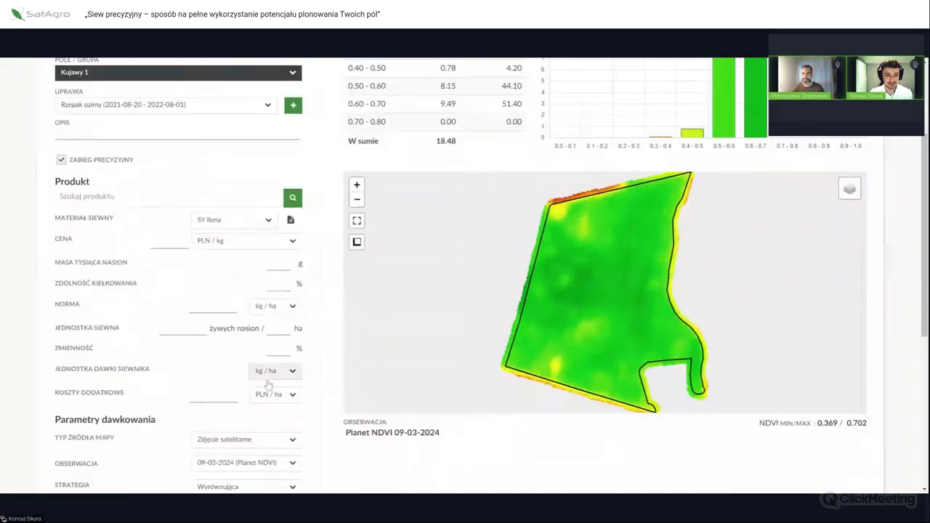
scroll(268, 385, up, 3)
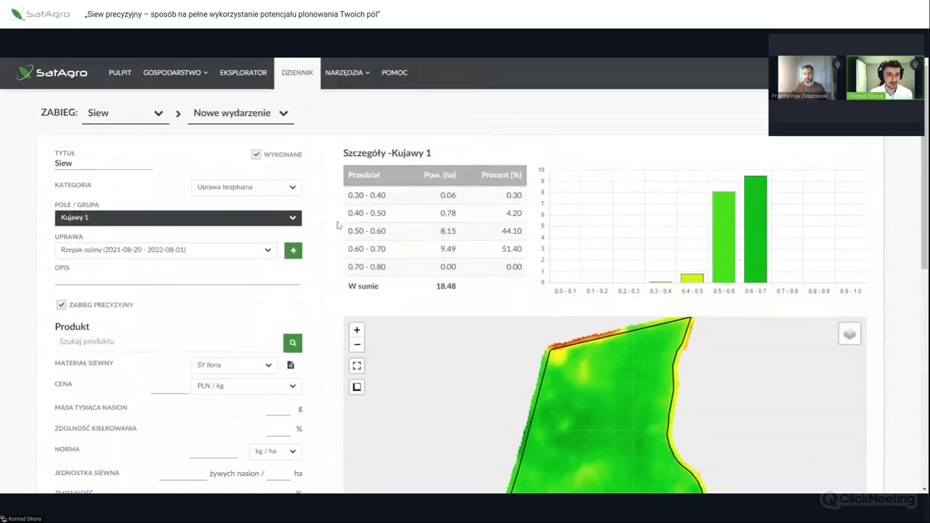
Start a new event from the journal and turn off its precision treatment option (Zabieg precyzyjny)
click(304, 77)
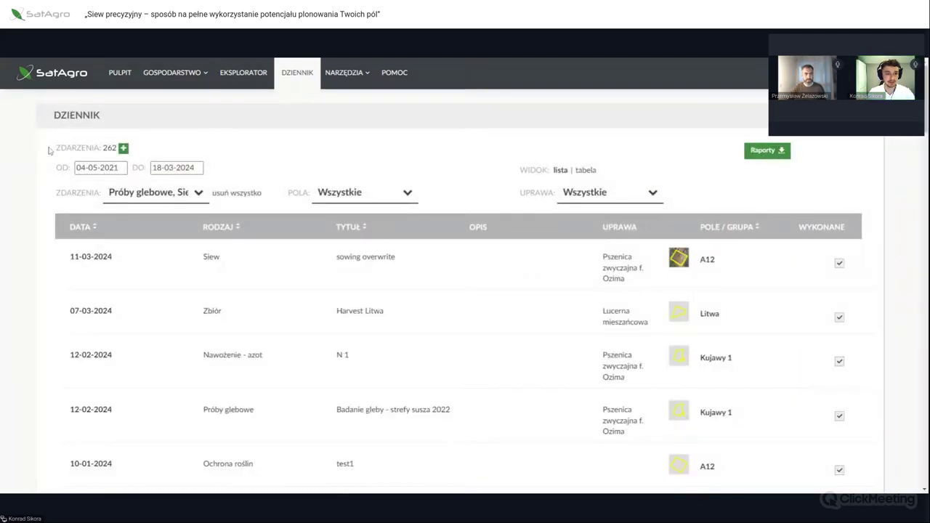
click(124, 148)
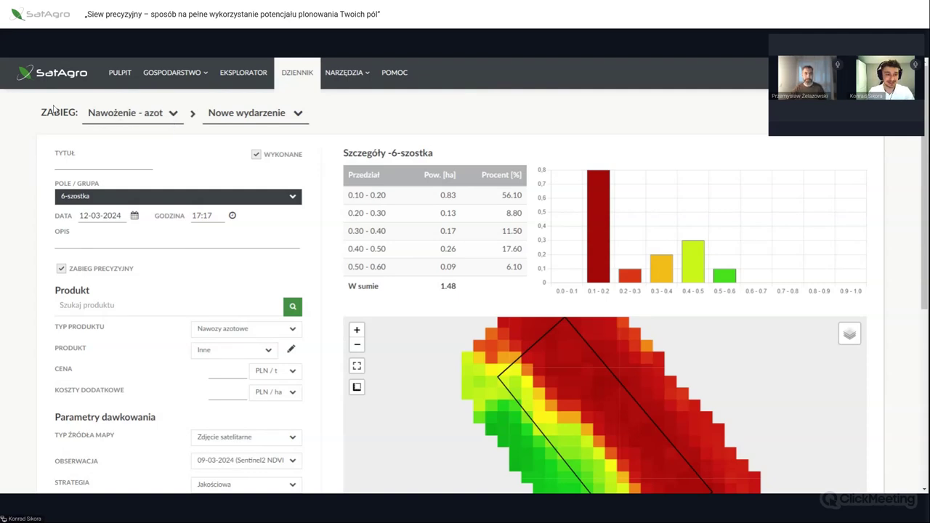
click(61, 270)
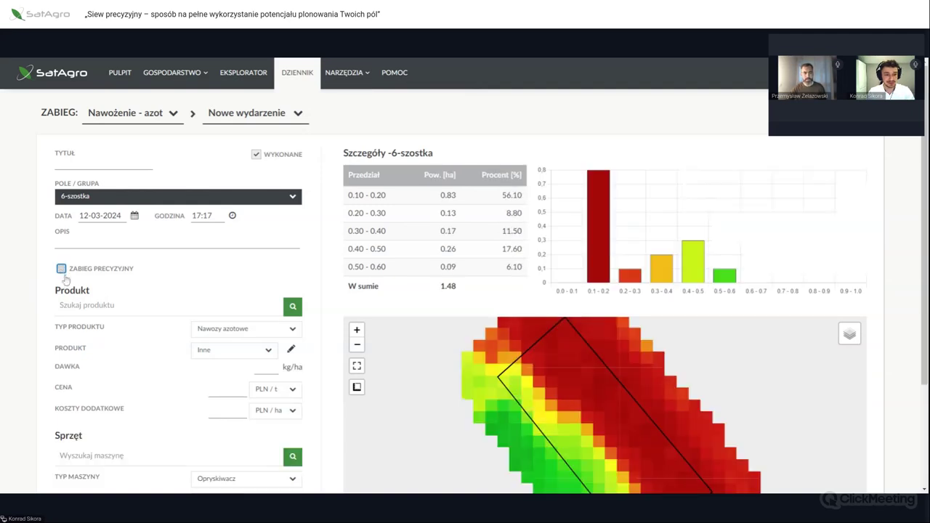